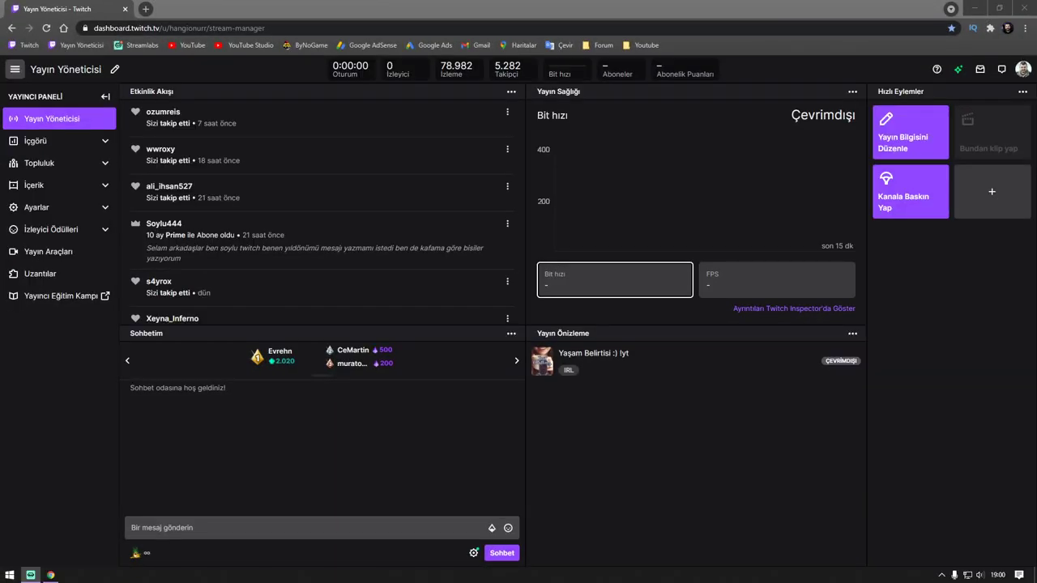
- Open the İfadeler page under İzleyici Ödülleri and review the Kademe 1, Kademe 2 and Kademe 3 subscriber emote slots
{"action": "left_click", "coordinate": [103, 233]}
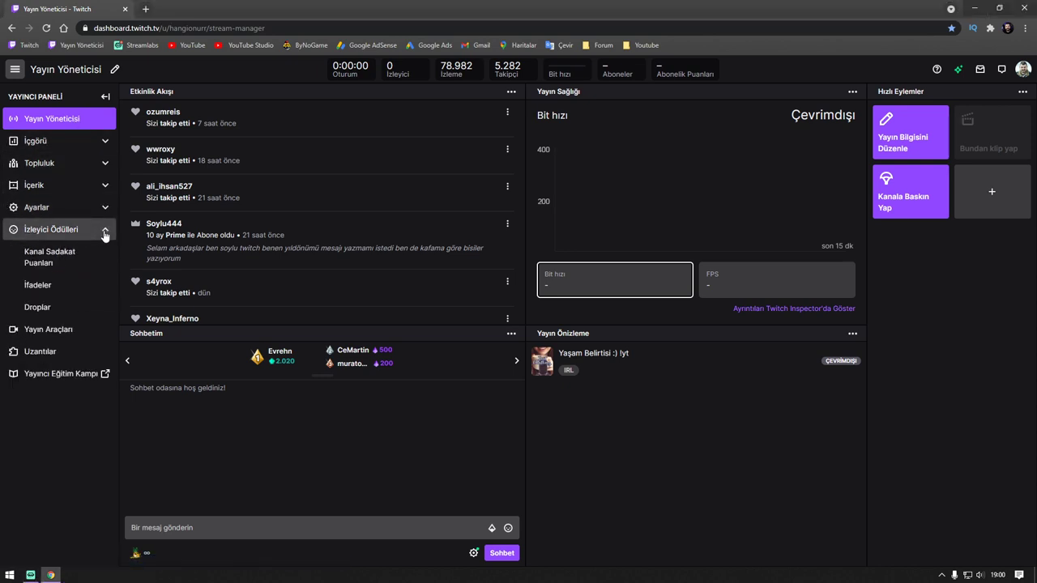
{"action": "left_click", "coordinate": [47, 290]}
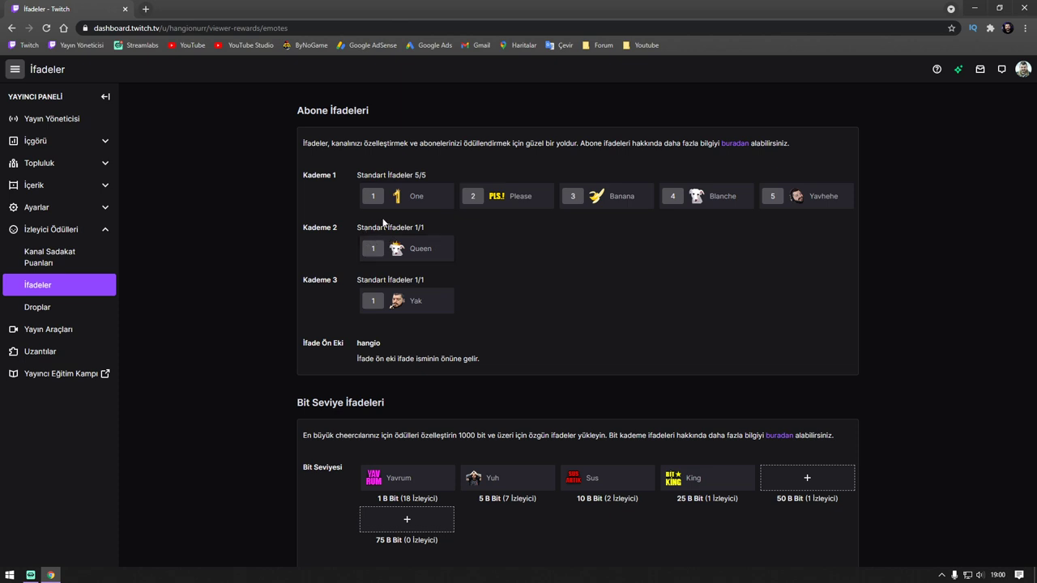
{"action": "double_click", "coordinate": [315, 174]}
{"action": "triple_click", "coordinate": [328, 228]}
{"action": "left_click_drag", "start_coordinate": [307, 281], "coordinate": [337, 283]}
{"action": "left_click", "coordinate": [598, 287]}
- Examine the Bit Seviye İfadeleri section, checking each emote slot and the bit threshold that unlocks it
{"action": "scroll", "coordinate": [514, 243], "scroll_direction": "down", "scroll_amount": 1}
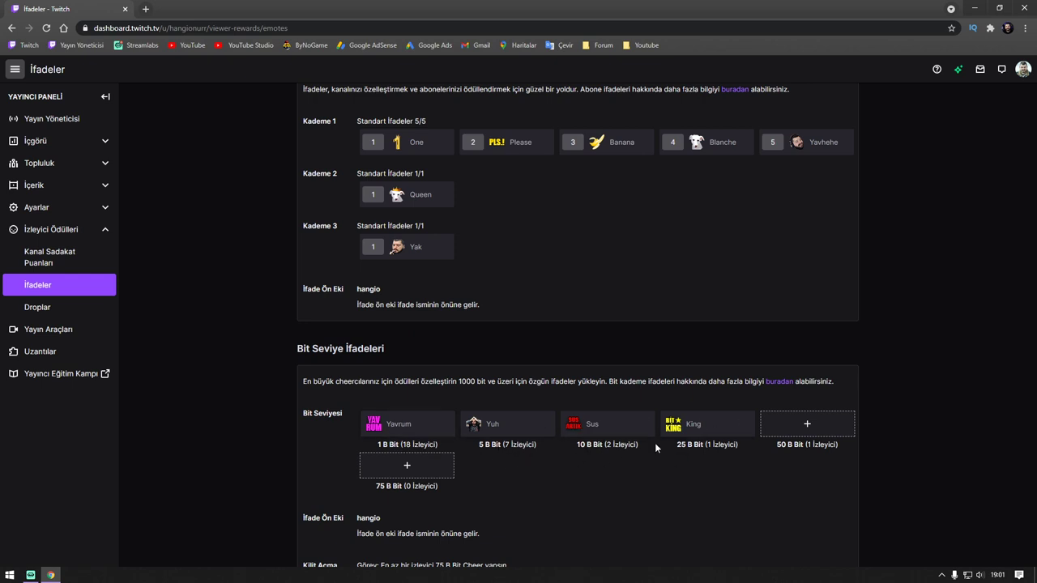
{"action": "scroll", "coordinate": [688, 405], "scroll_direction": "down", "scroll_amount": 1}
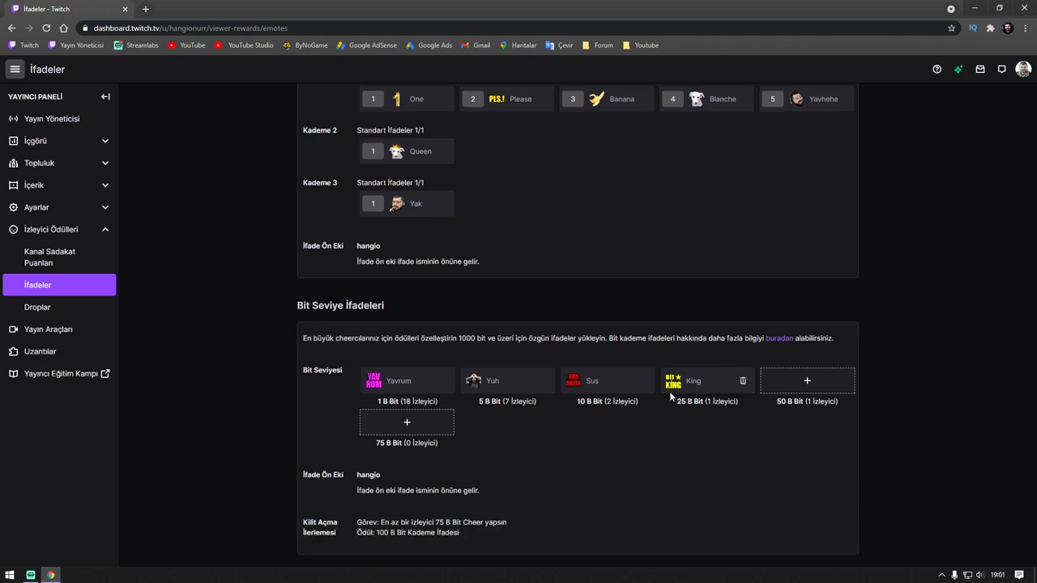
{"action": "scroll", "coordinate": [486, 265], "scroll_direction": "up", "scroll_amount": 1}
{"action": "scroll", "coordinate": [431, 266], "scroll_direction": "down", "scroll_amount": 1}
{"action": "mouse_move", "coordinate": [398, 388]}
{"action": "left_click_drag", "start_coordinate": [479, 401], "coordinate": [501, 401]}
{"action": "left_click", "coordinate": [570, 407]}
{"action": "left_click_drag", "start_coordinate": [580, 401], "coordinate": [601, 401]}
{"action": "left_click_drag", "start_coordinate": [677, 401], "coordinate": [694, 401]}
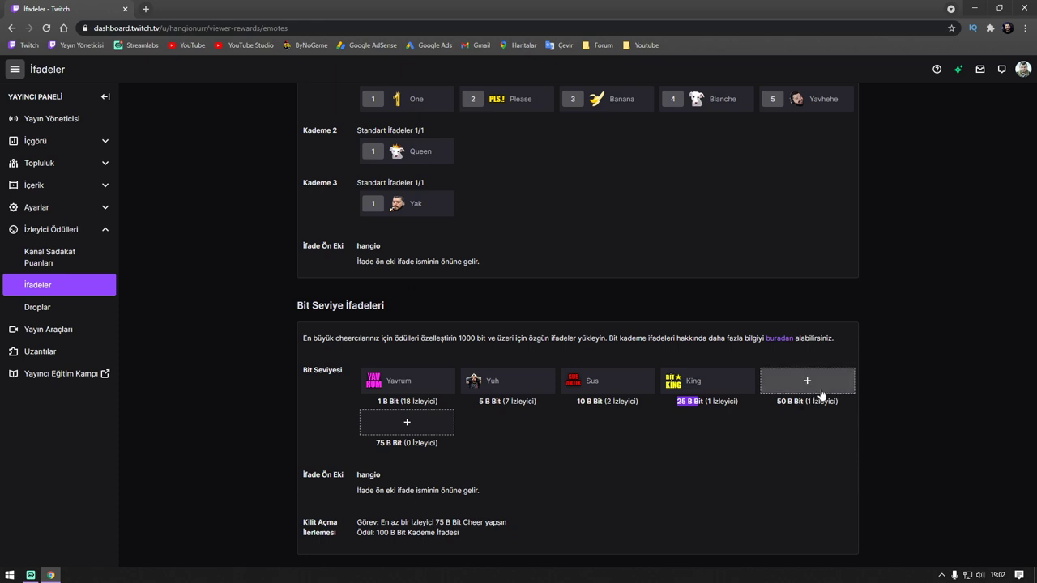
{"action": "scroll", "coordinate": [669, 370], "scroll_direction": "up", "scroll_amount": 1}
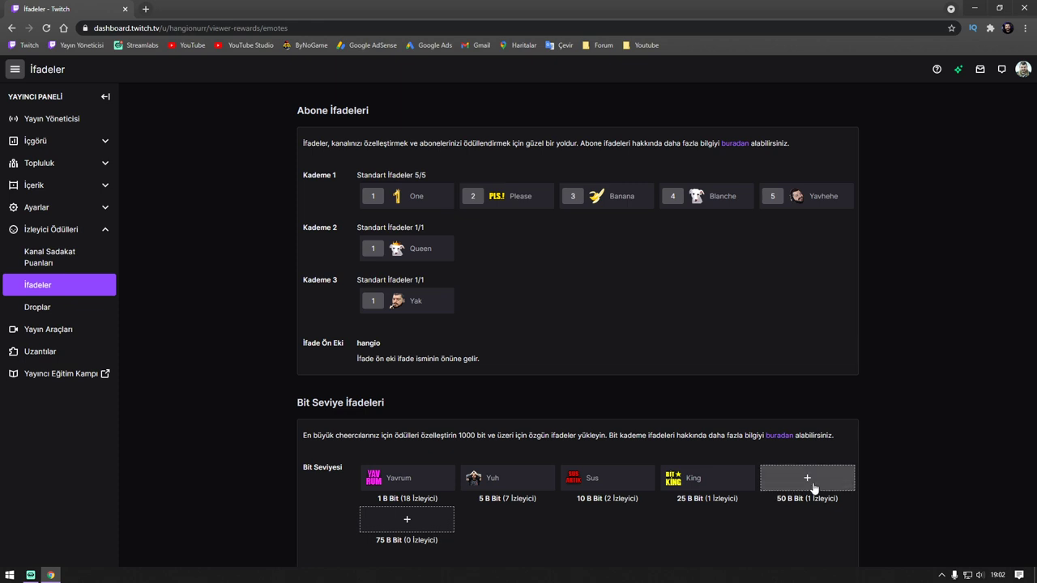
{"action": "scroll", "coordinate": [800, 489], "scroll_direction": "down", "scroll_amount": 1}
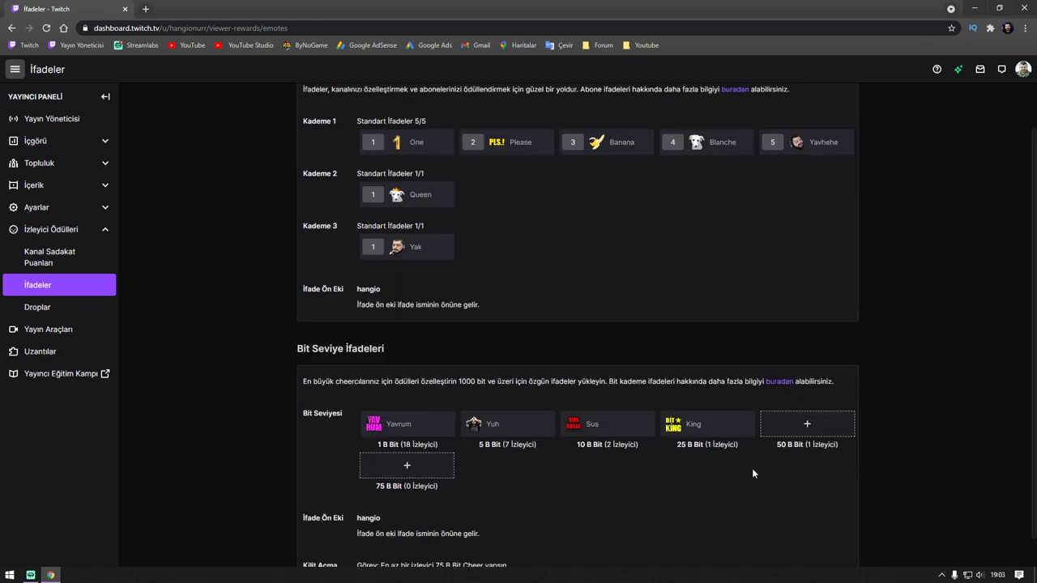
- Open the upload form for the empty 50 B Bit emote slot and read its file size and resolution requirements
{"action": "left_click", "coordinate": [814, 430]}
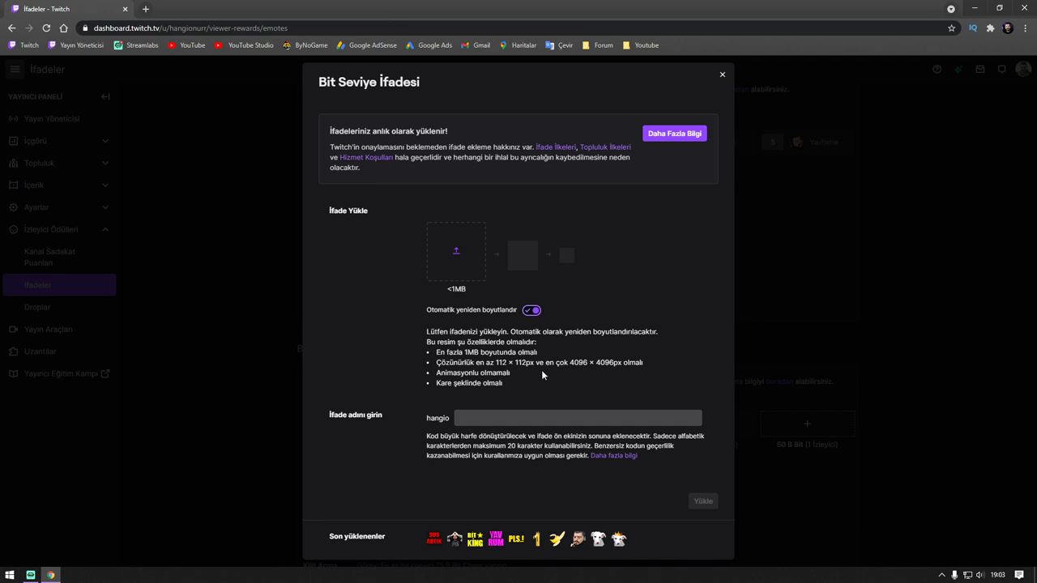
{"action": "left_click_drag", "start_coordinate": [437, 355], "coordinate": [480, 358]}
{"action": "left_click", "coordinate": [486, 362]}
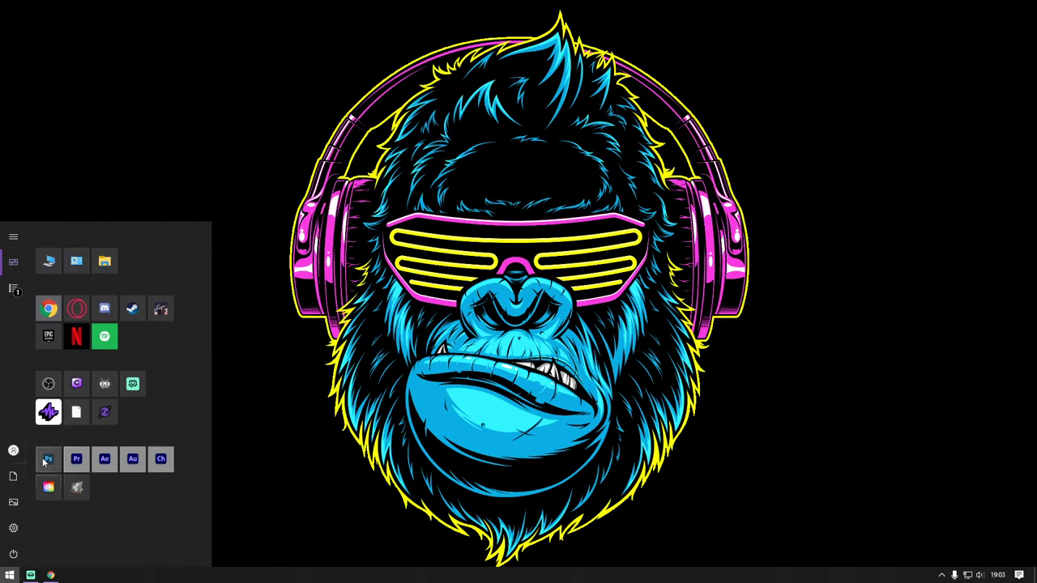
- Switch to Photoshop and create a new transparent document of 500 × 500 pixels at 72 pixels per inch
{"action": "left_click", "coordinate": [77, 337]}
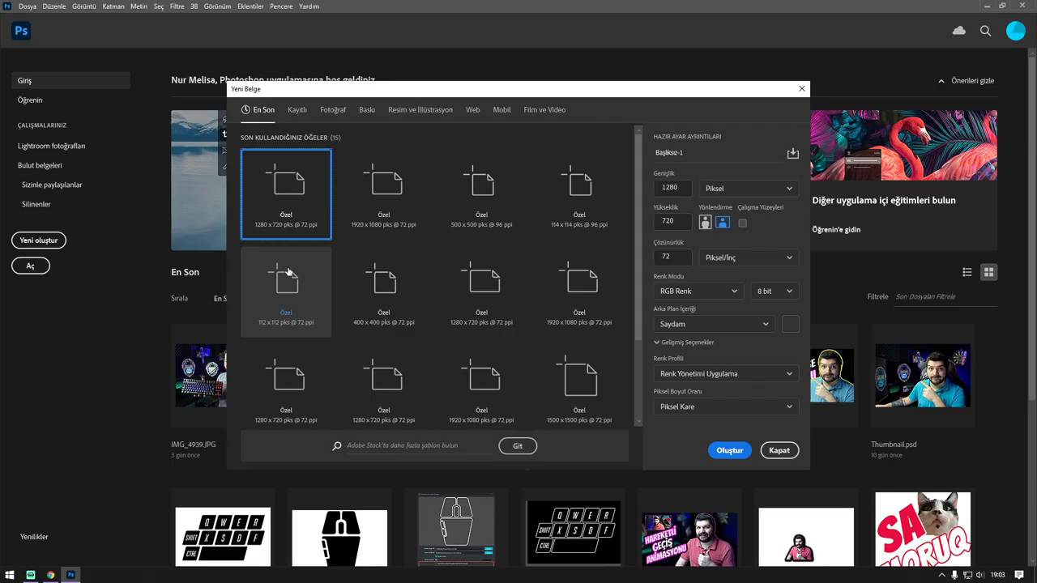
{"action": "double_click", "coordinate": [679, 188]}
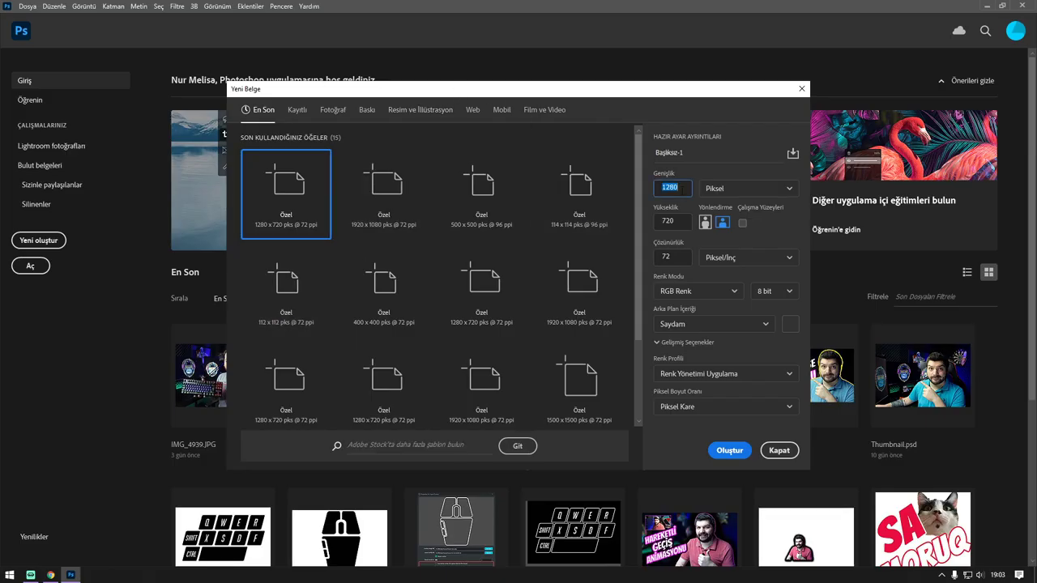
{"action": "type", "text": "500"}
{"action": "double_click", "coordinate": [679, 221]}
{"action": "type", "text": "500"}
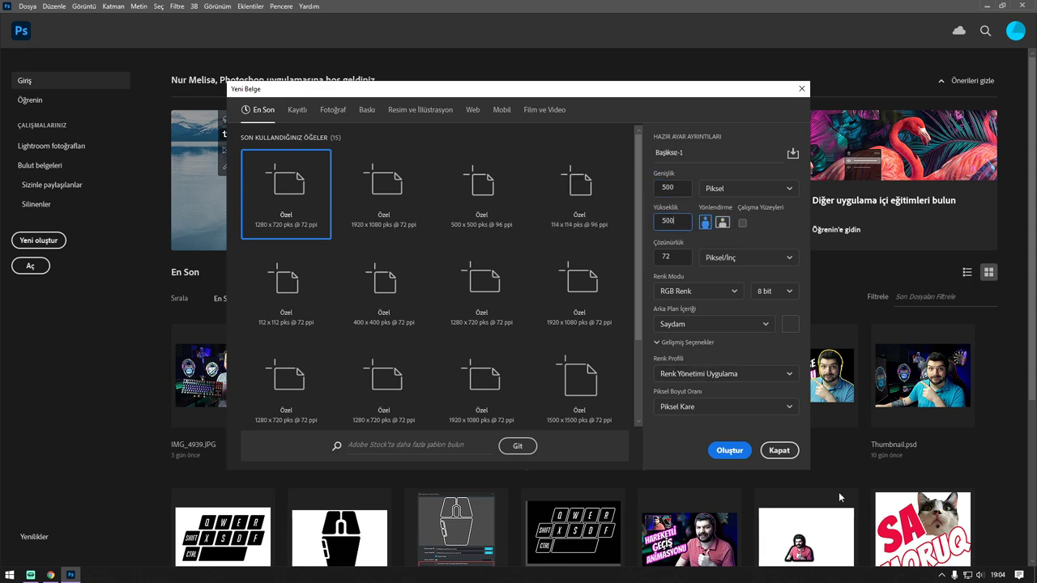
{"action": "left_click", "coordinate": [729, 450]}
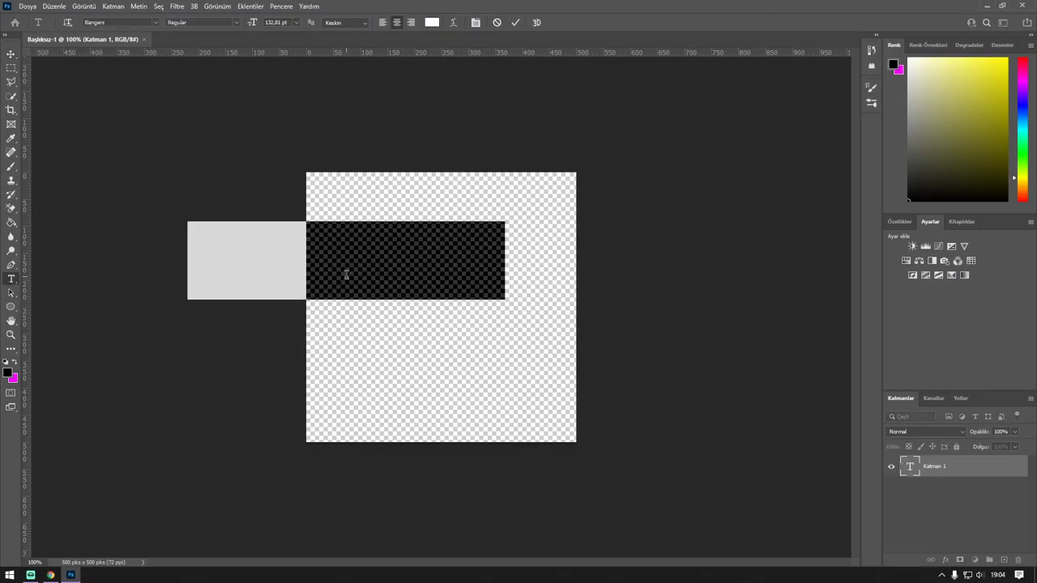
- Add the white Bangers texts SELAM and BABA, enlarge them to fill the canvas width, and place SELAM above BABA
{"action": "left_click_drag", "start_coordinate": [347, 272], "coordinate": [455, 241]}
{"action": "left_click_drag", "start_coordinate": [441, 239], "coordinate": [440, 259]}
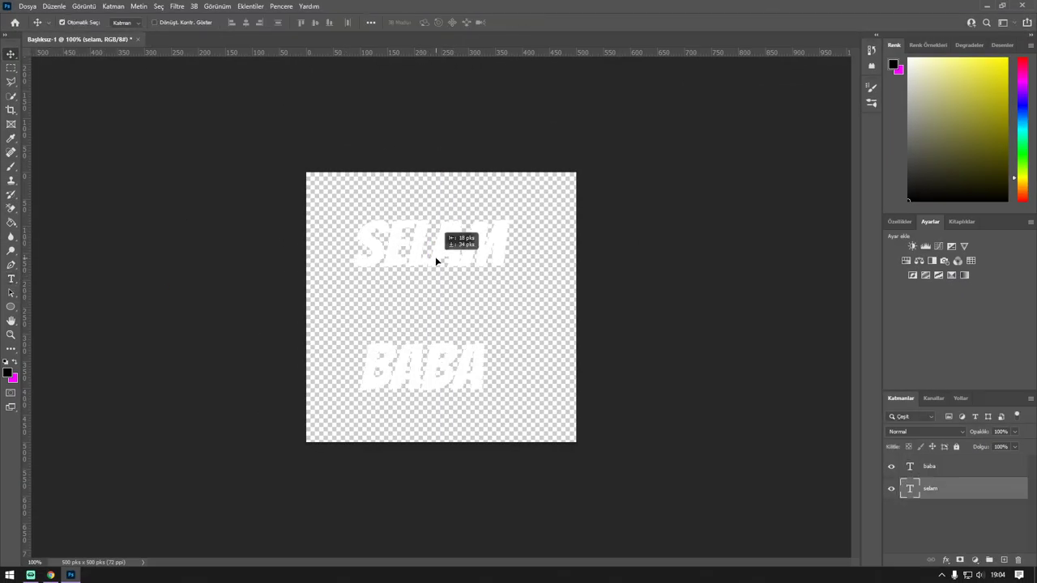
{"action": "double_click", "coordinate": [910, 488]}
{"action": "left_click", "coordinate": [871, 65]}
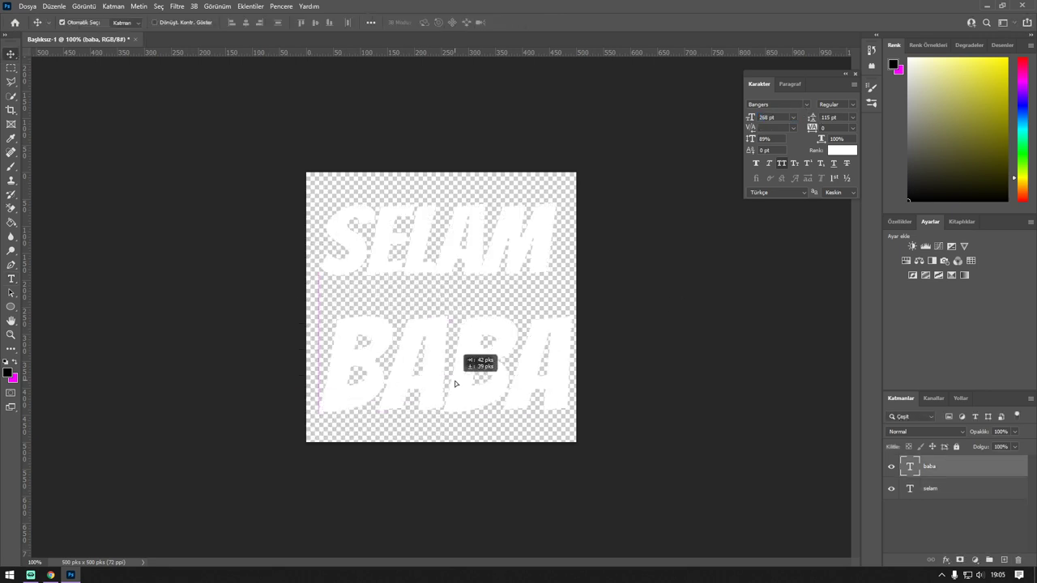
{"action": "left_click_drag", "start_coordinate": [455, 384], "coordinate": [448, 390]}
- Apply a red Kontur (stroke) layer style to the SELAM and BABA texts
{"action": "left_click", "coordinate": [496, 273]}
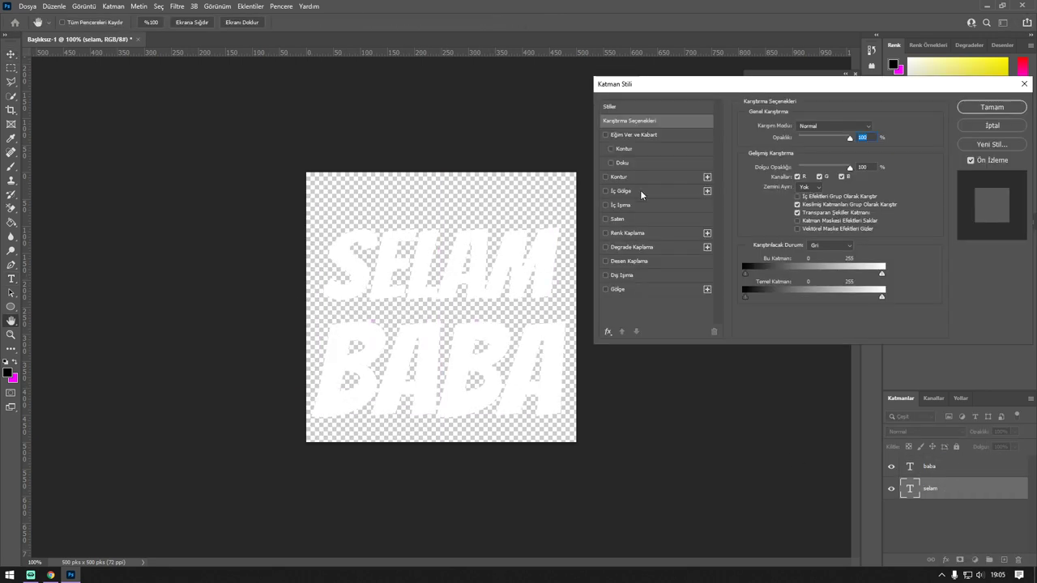
{"action": "left_click", "coordinate": [768, 204]}
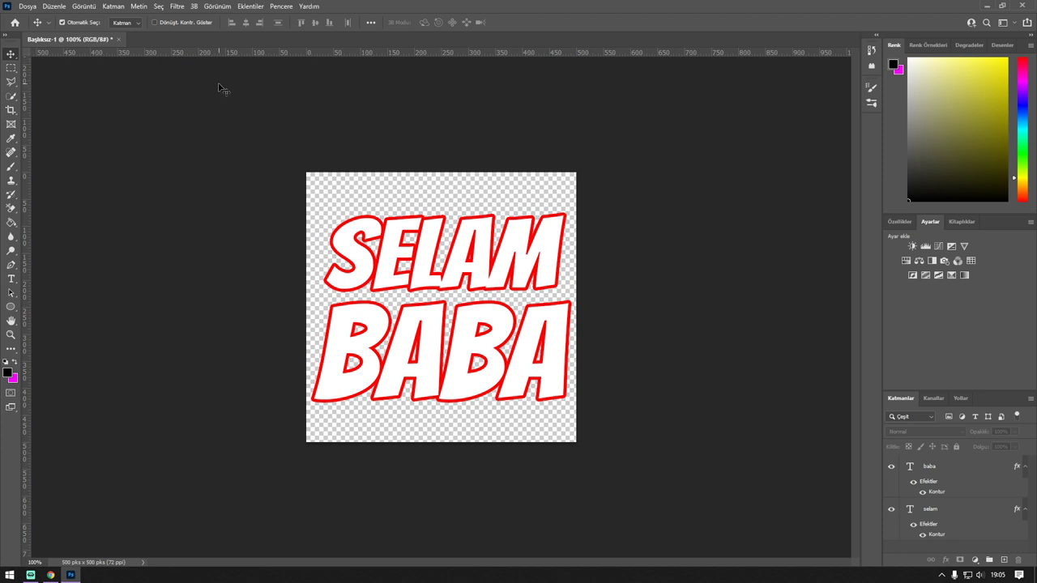
- Resize the image to 112 × 112 pixels
{"action": "left_click", "coordinate": [93, 7]}
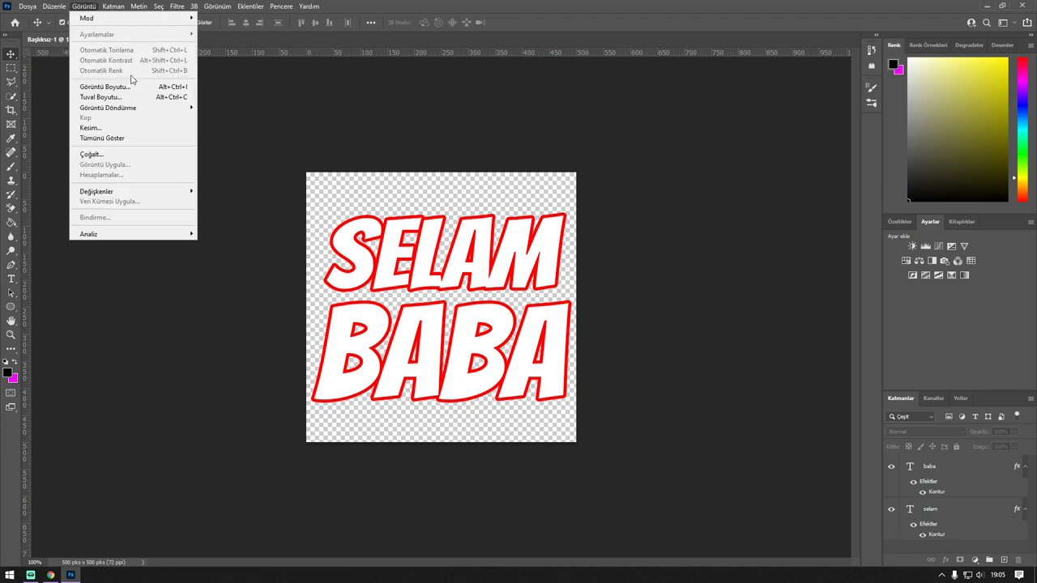
{"action": "left_click", "coordinate": [105, 87]}
{"action": "type", "text": "112"}
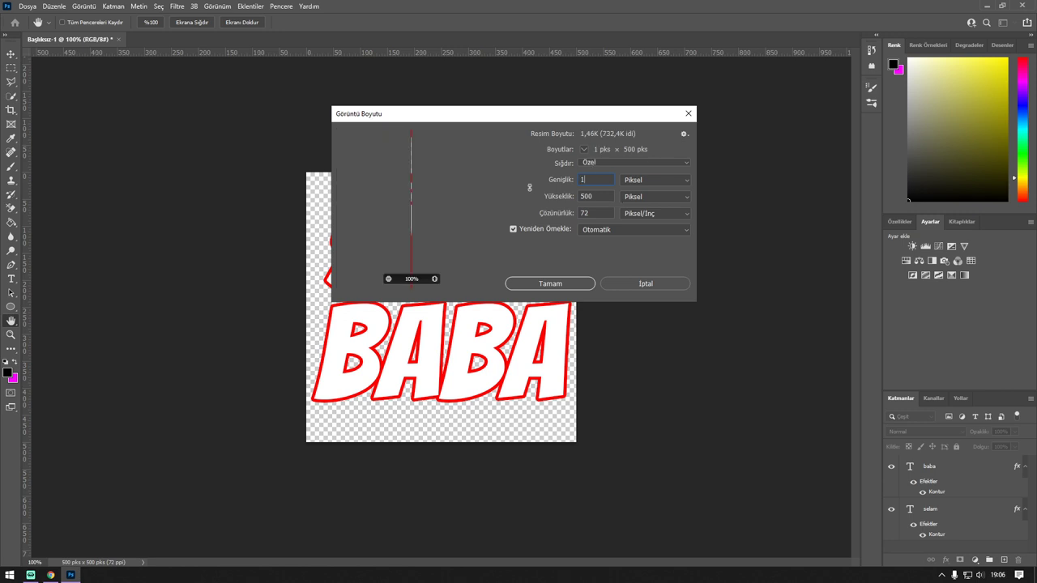
{"action": "double_click", "coordinate": [581, 196]}
{"action": "type", "text": "112"}
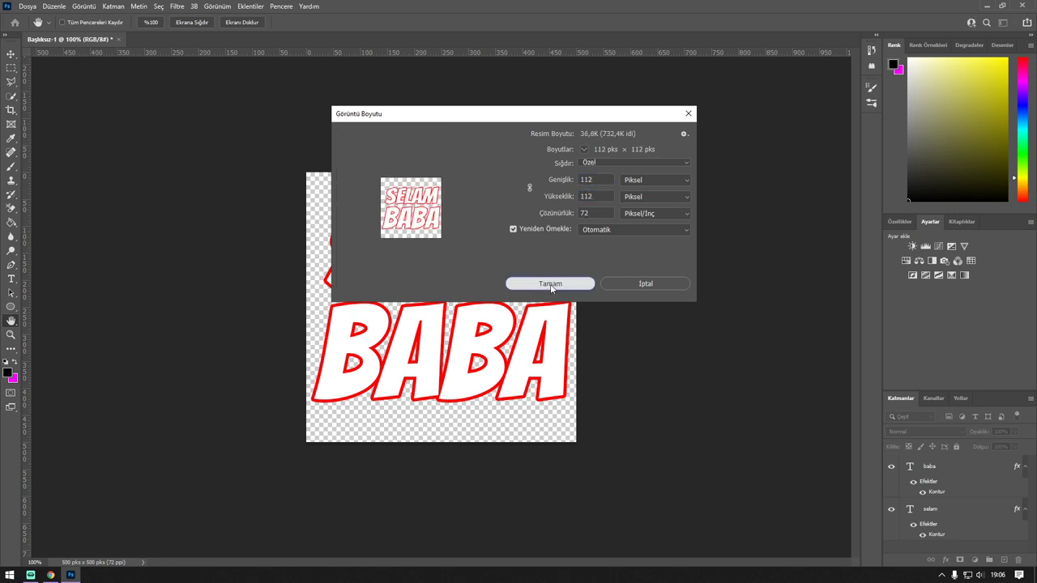
{"action": "left_click", "coordinate": [550, 284]}
- Save the image to the desktop as a PNG file named 50kbit
{"action": "left_click", "coordinate": [28, 6]}
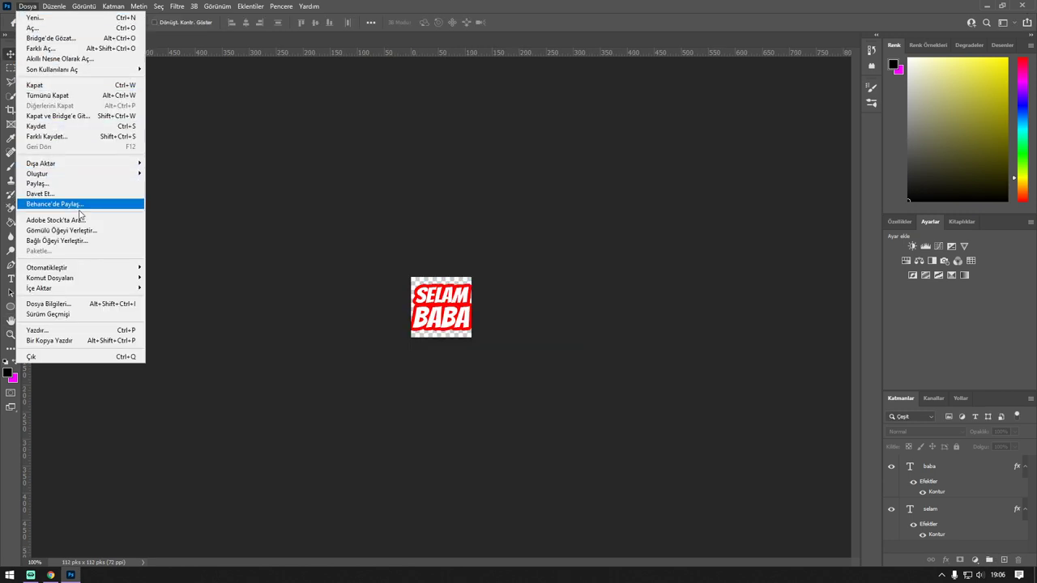
{"action": "left_click", "coordinate": [49, 129]}
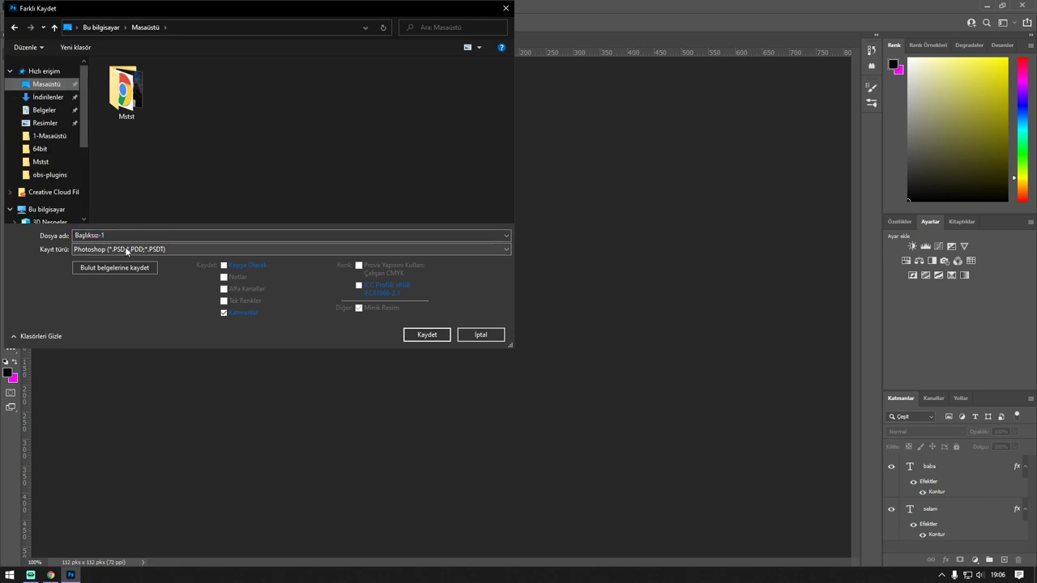
{"action": "left_click", "coordinate": [185, 249]}
{"action": "left_click", "coordinate": [138, 398]}
{"action": "left_click", "coordinate": [139, 235]}
{"action": "type", "text": "50kbit"}
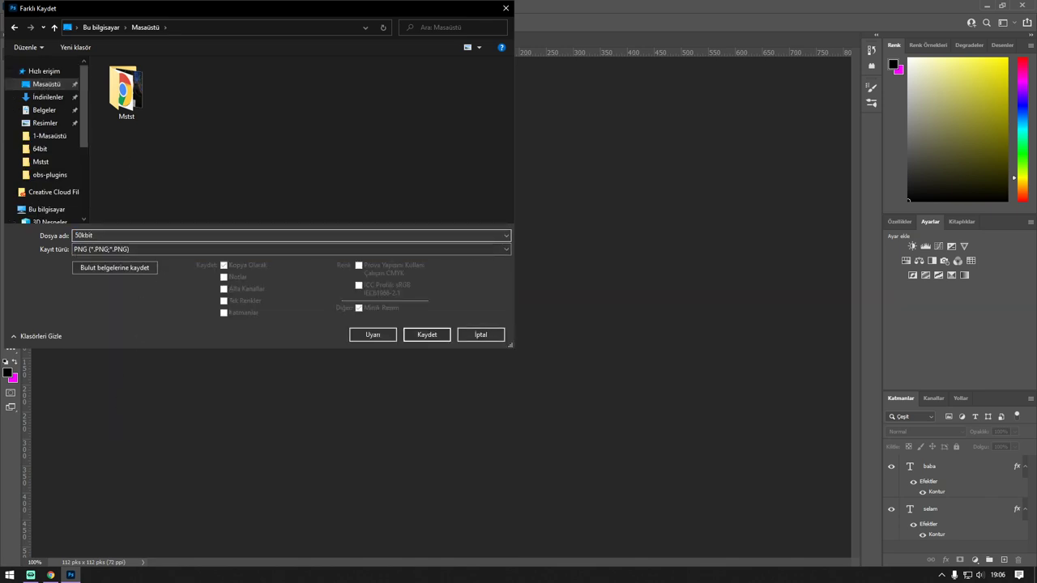
{"action": "left_click", "coordinate": [426, 334]}
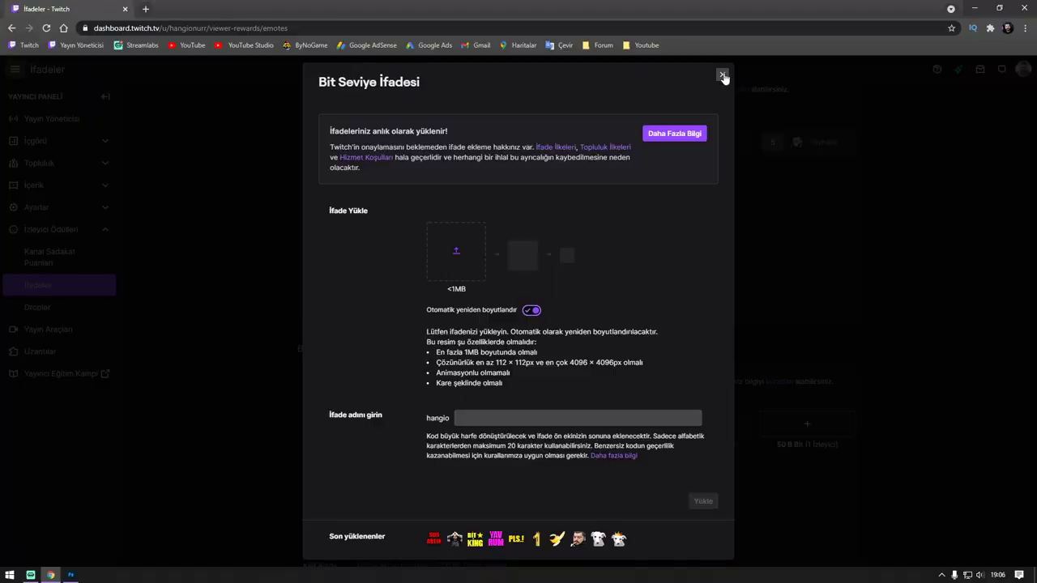
- Switch to the Twitch dashboard and upload the 50kbit image to the 50 B Bit emote slot under the name slm
{"action": "left_click", "coordinate": [722, 76]}
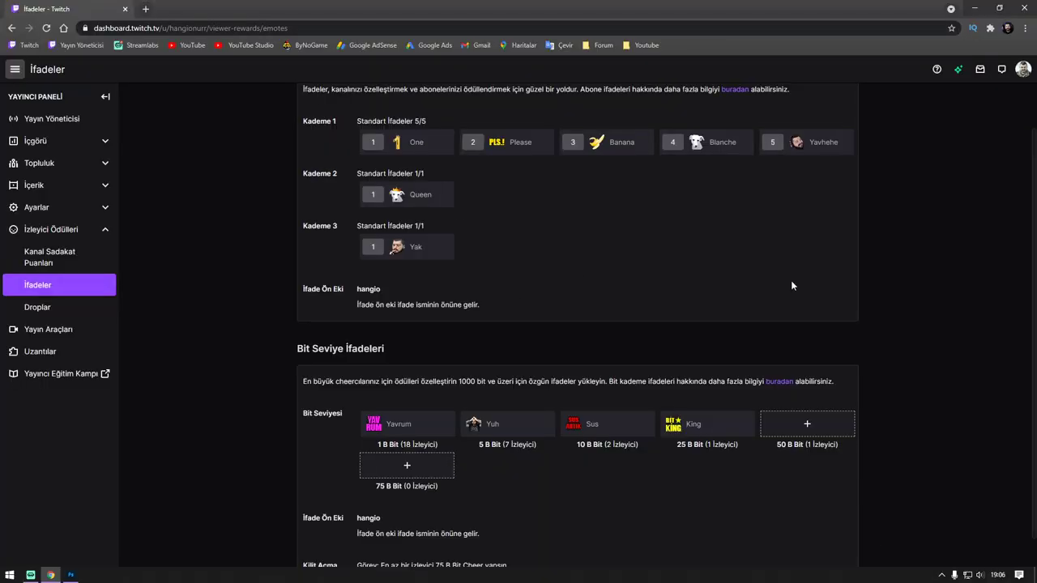
{"action": "left_click", "coordinate": [809, 427]}
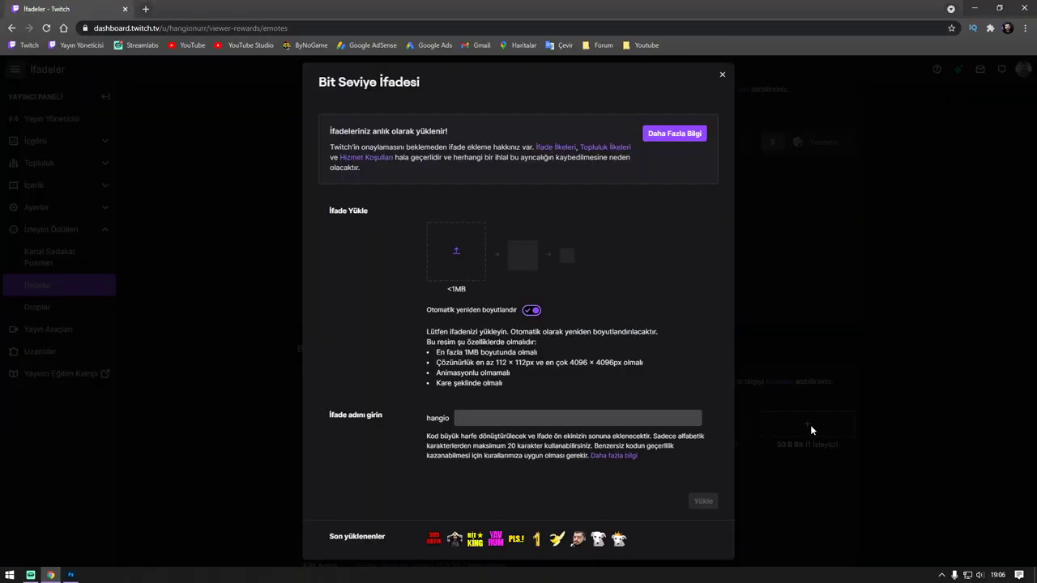
{"action": "left_click", "coordinate": [450, 256]}
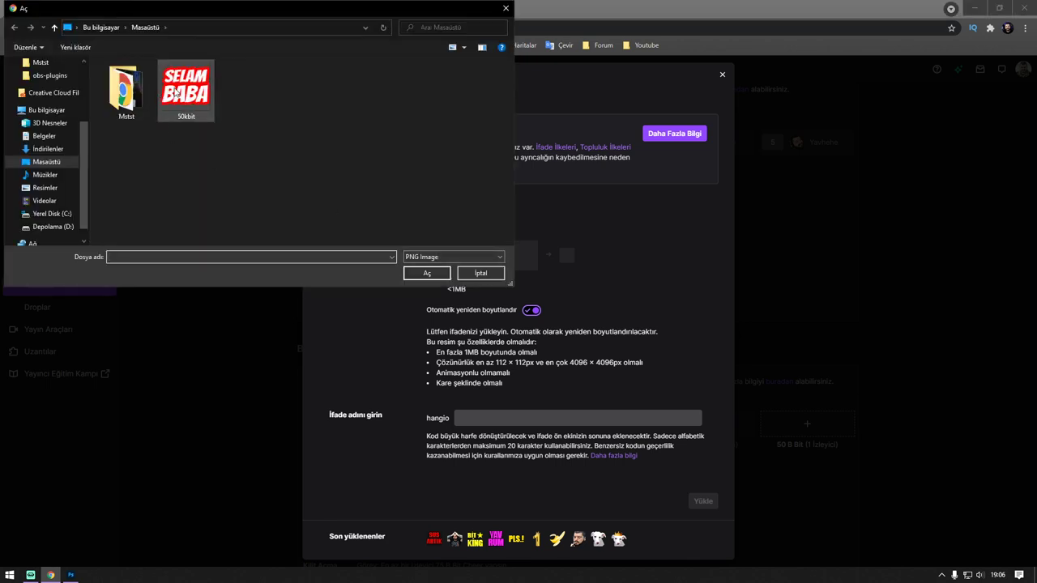
{"action": "double_click", "coordinate": [175, 91]}
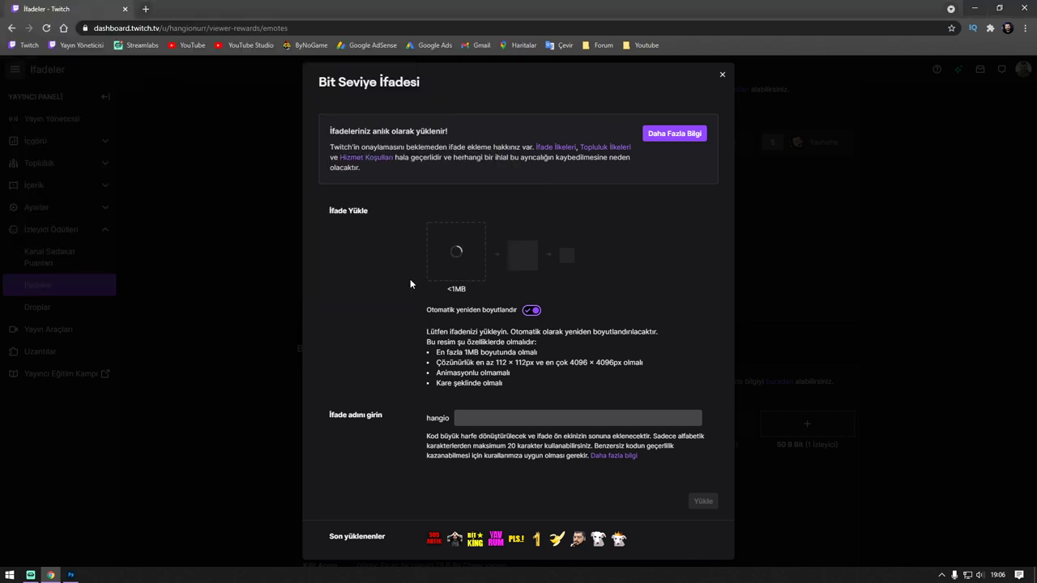
{"action": "type", "text": "slm"}
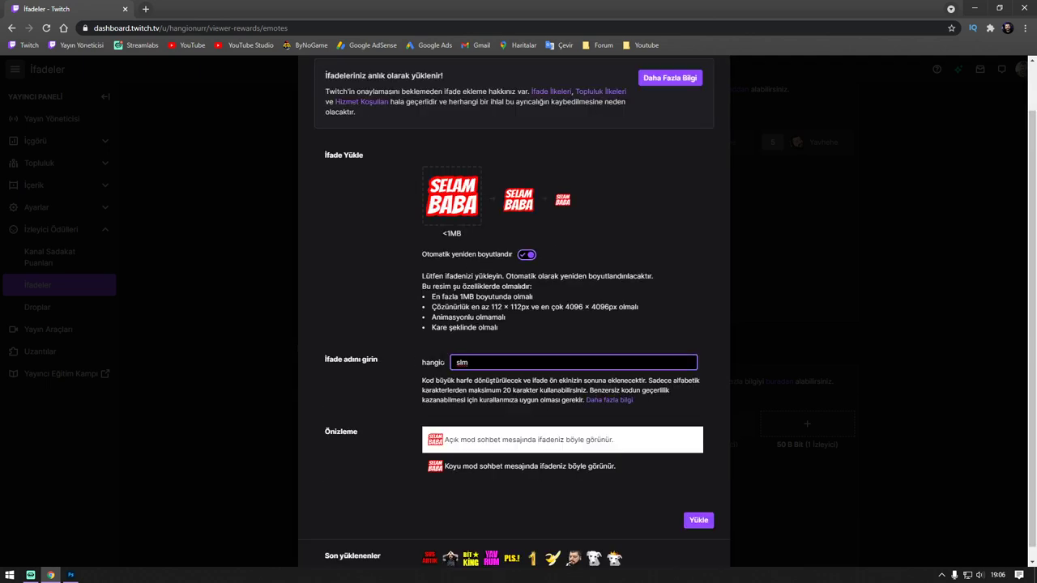
{"action": "left_click", "coordinate": [711, 526]}
- Open the streamer's own channel page and send the new SELAM BABA emote in the stream chat
{"action": "left_click", "coordinate": [1020, 72]}
{"action": "left_click", "coordinate": [949, 147]}
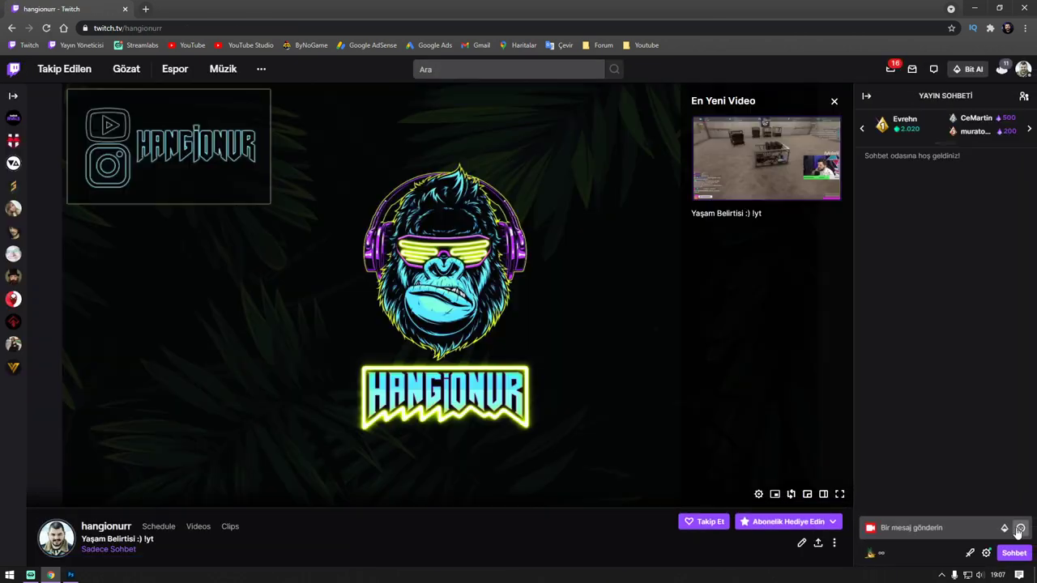
{"action": "left_click", "coordinate": [1019, 528]}
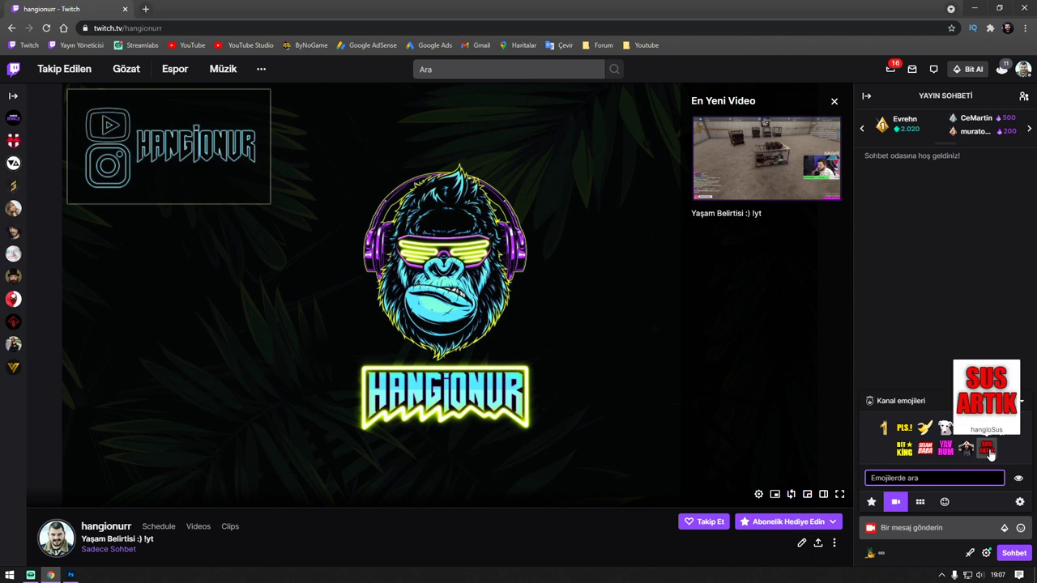
{"action": "left_click", "coordinate": [925, 451]}
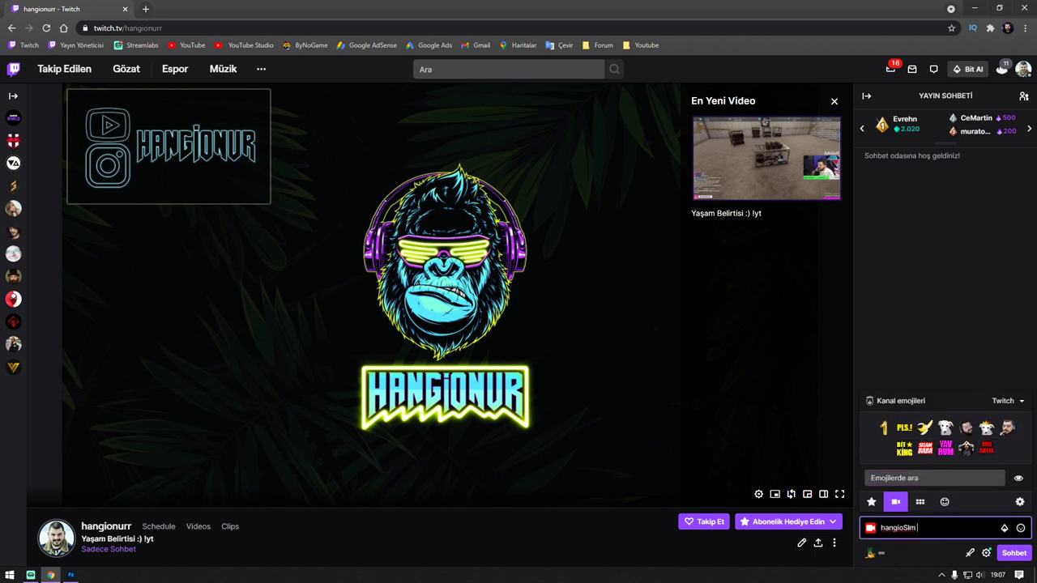
{"action": "key", "text": "Return"}
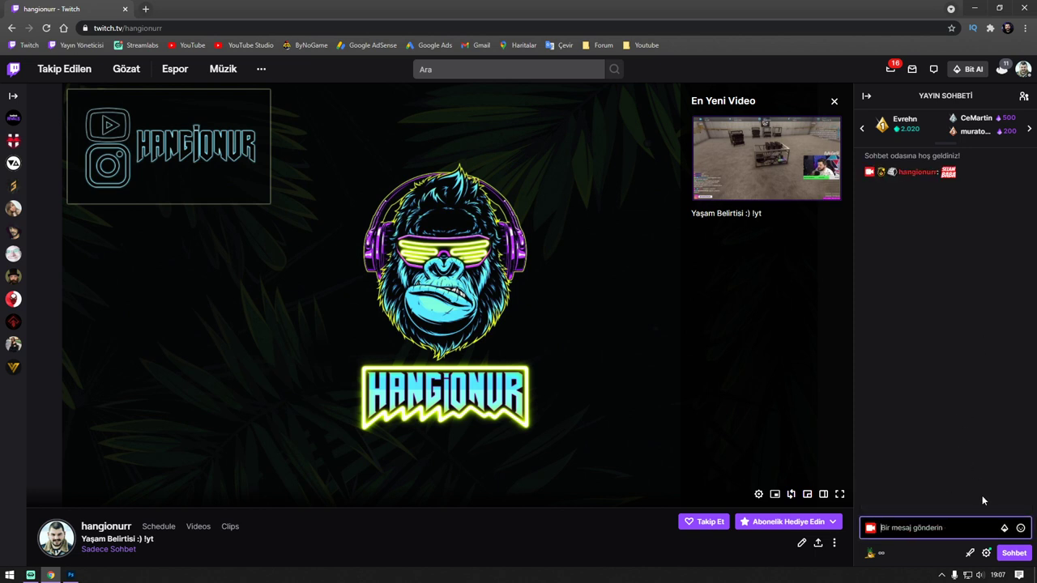
- Switch back to the SELAM BABA document in Photoshop
{"action": "key", "text": "alt+Tab"}
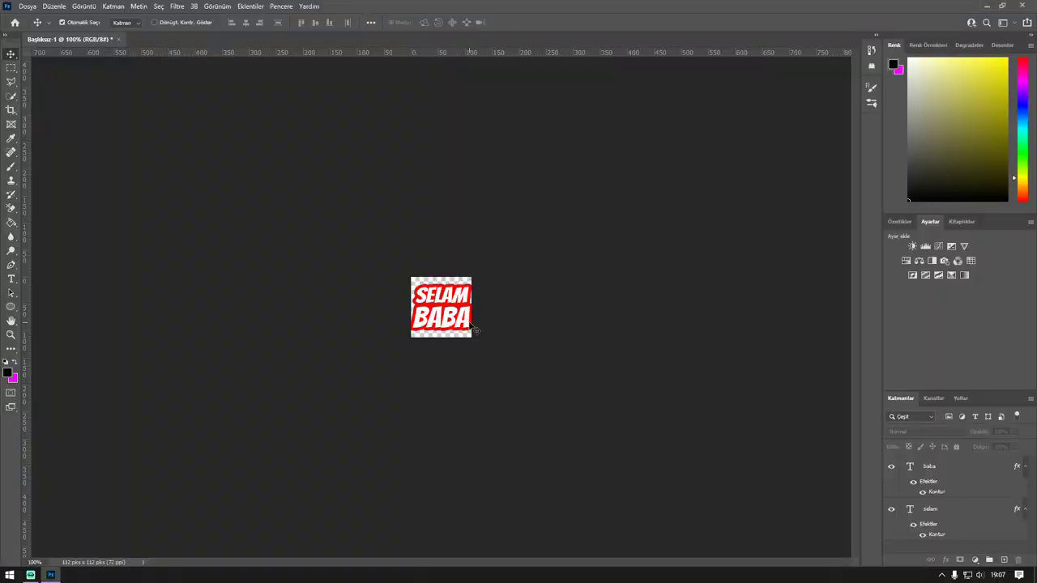